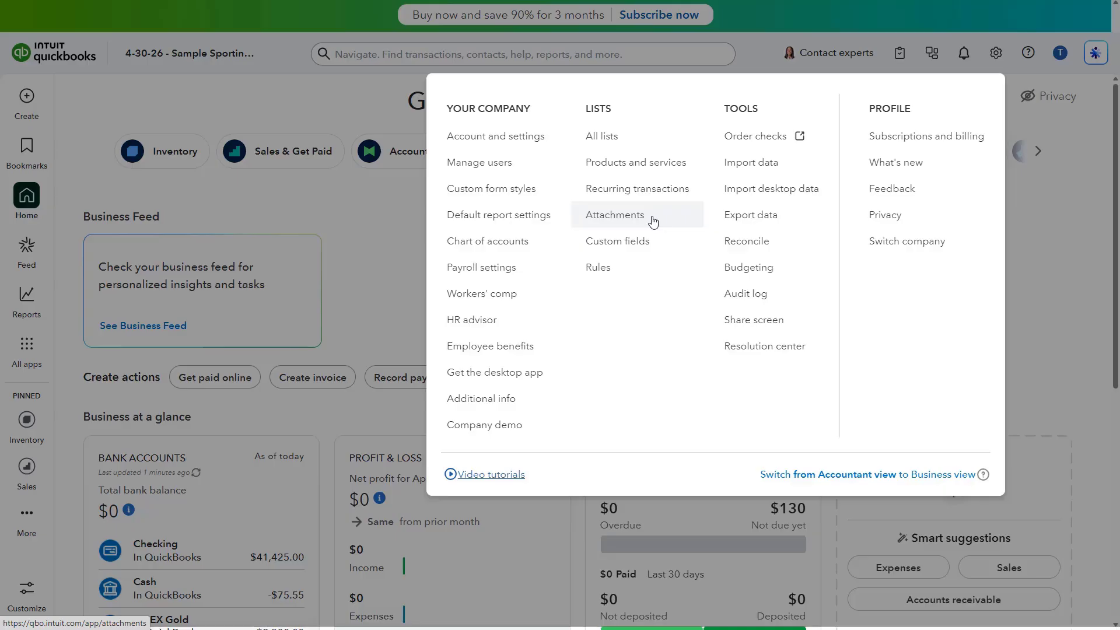
- Upload PHSSale1215.pdf, PHSSale1215-2.pdf, PHSSale1215-3.pdf and PHSSale1215-4.pdf from the QBImages folder to the company's Attachments list
{"action": "left_click", "coordinate": [653, 220]}
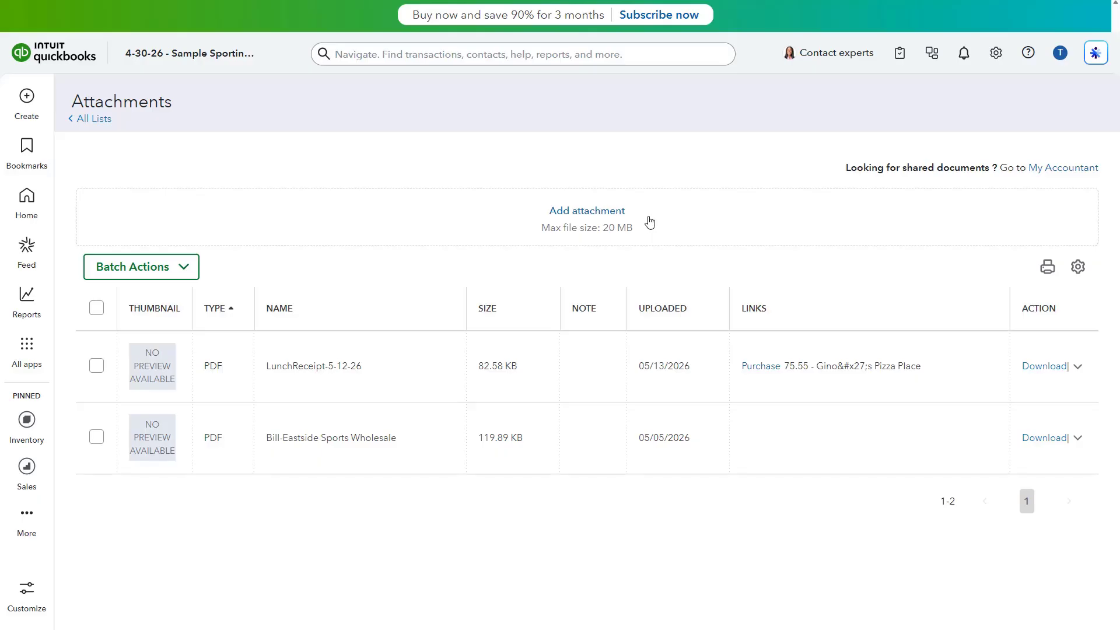
{"action": "left_click", "coordinate": [599, 218]}
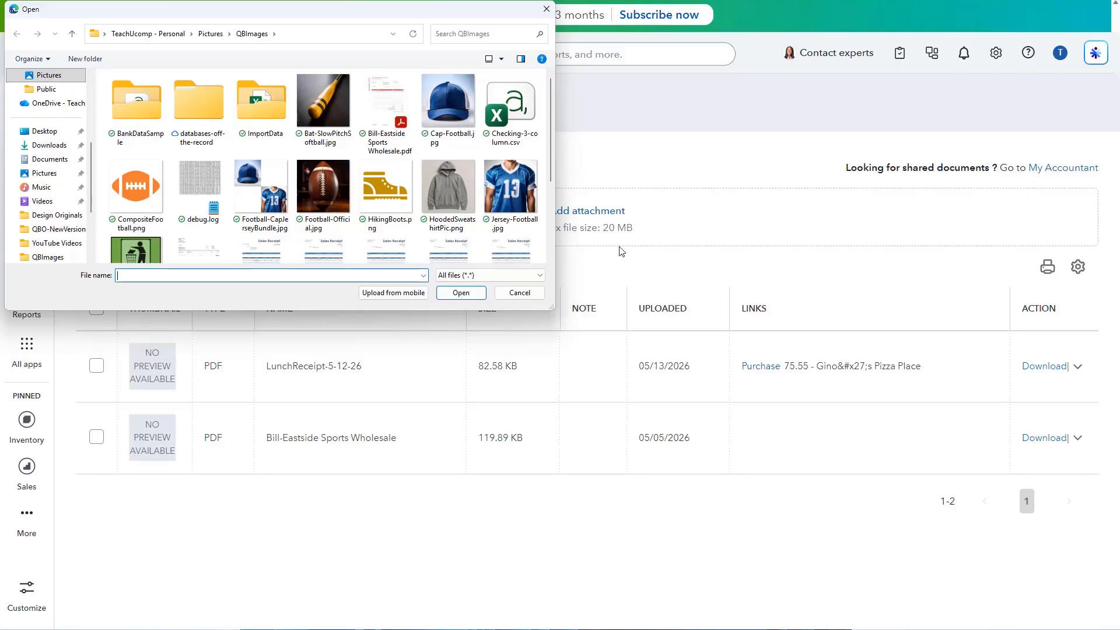
{"action": "scroll", "coordinate": [385, 175], "scroll_direction": "down", "scroll_amount": 1}
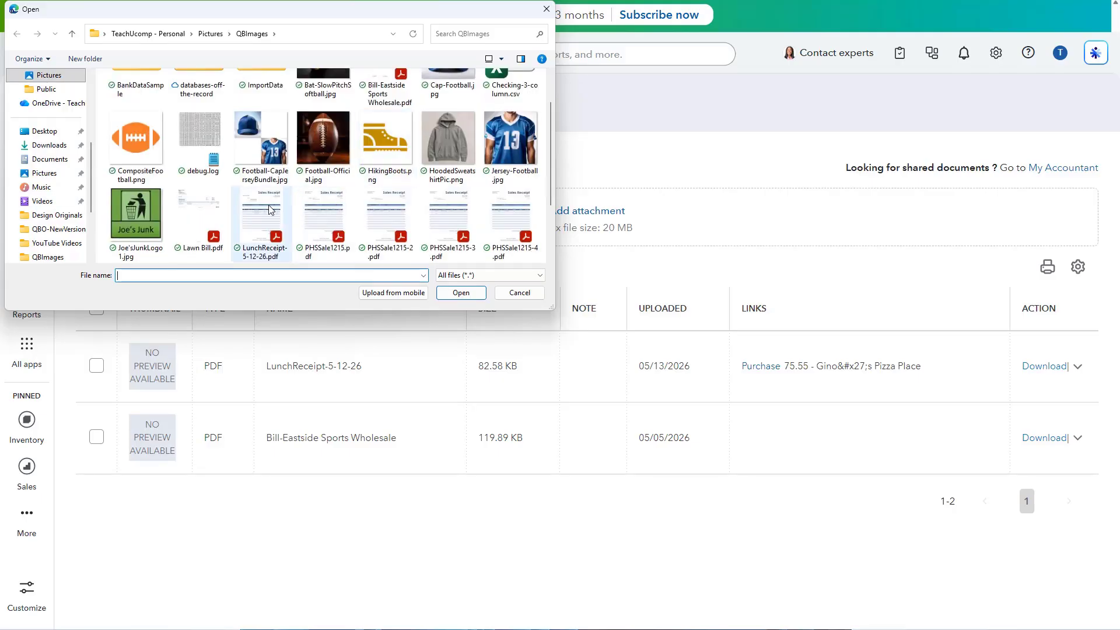
{"action": "left_click", "coordinate": [313, 221]}
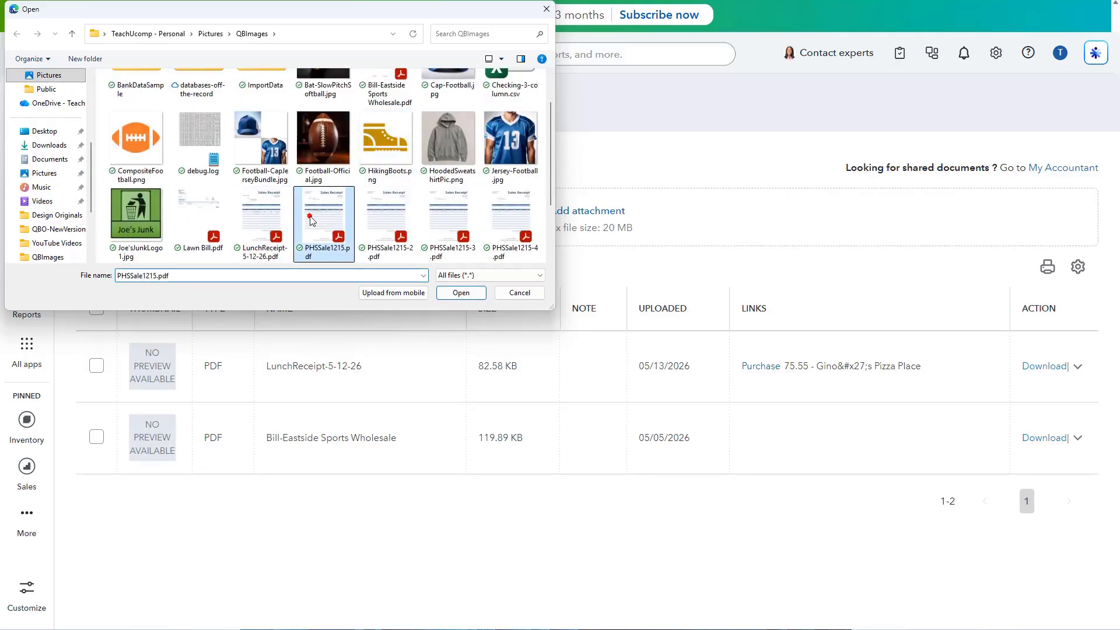
{"action": "left_click", "coordinate": [497, 226], "text": "shift"}
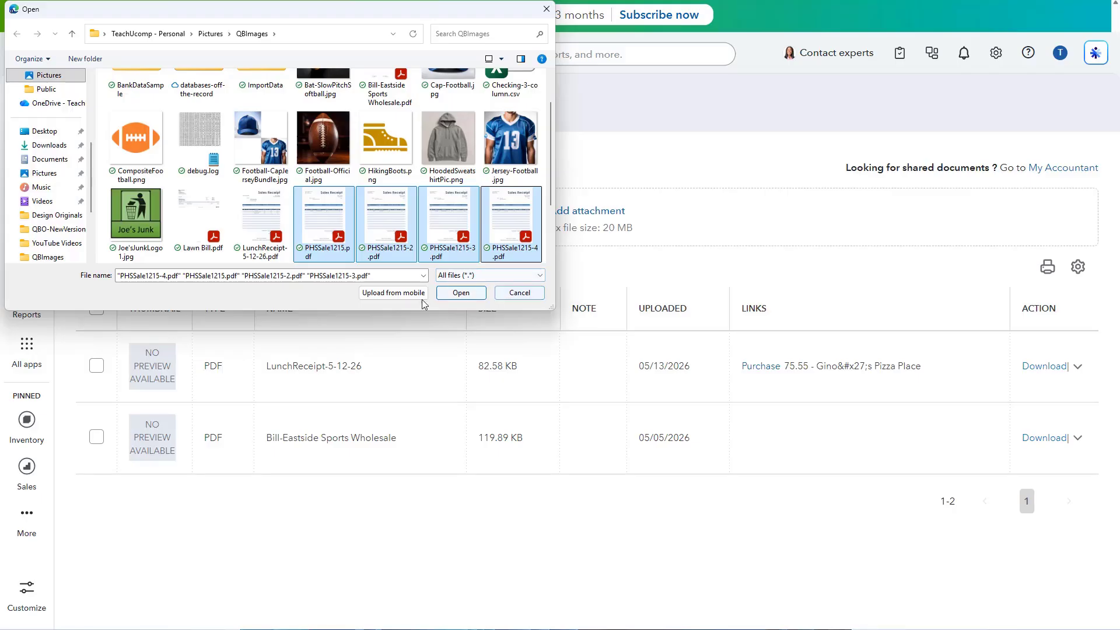
{"action": "left_click", "coordinate": [461, 293]}
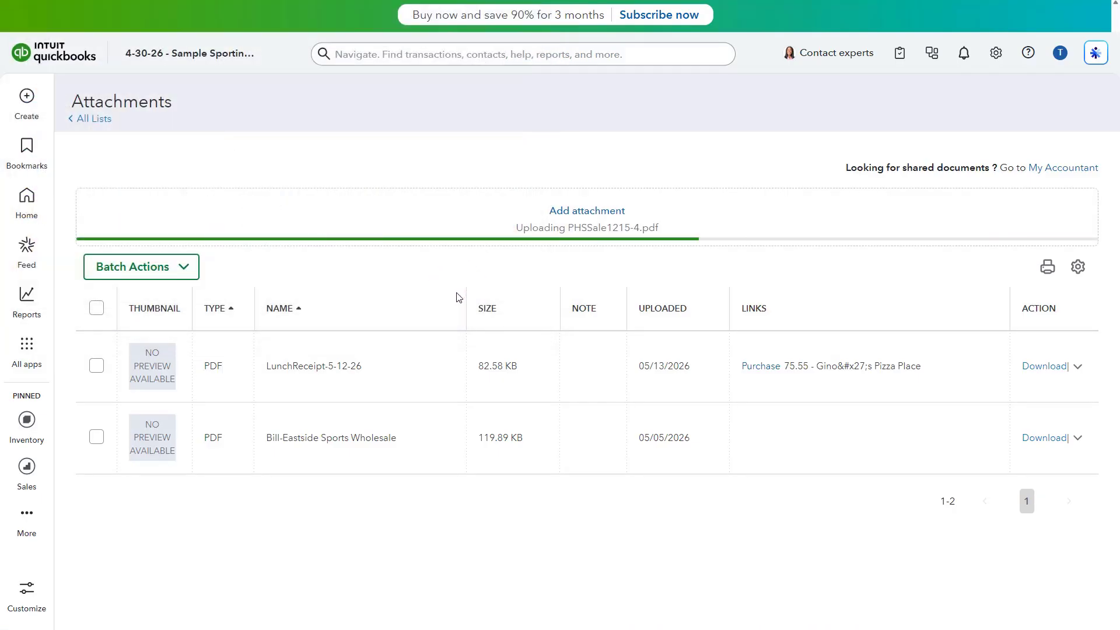
- View the purchase transaction linked to the LunchReceipt-5-12-26 attachment and return to the attachments list
{"action": "scroll", "coordinate": [457, 298], "scroll_direction": "down", "scroll_amount": 2}
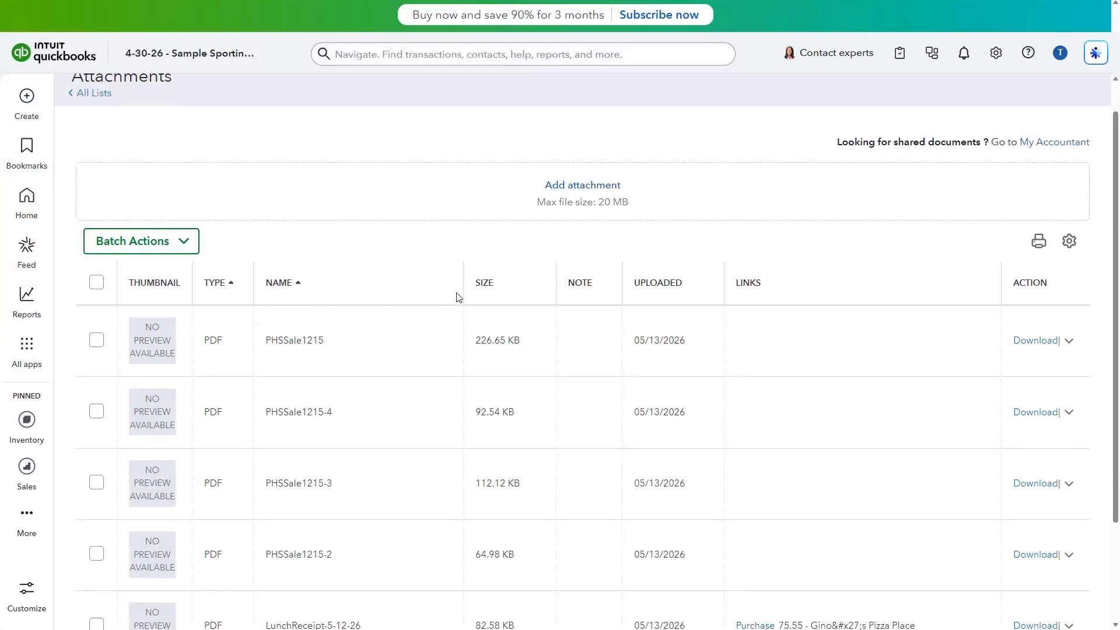
{"action": "scroll", "coordinate": [457, 298], "scroll_direction": "down", "scroll_amount": 1}
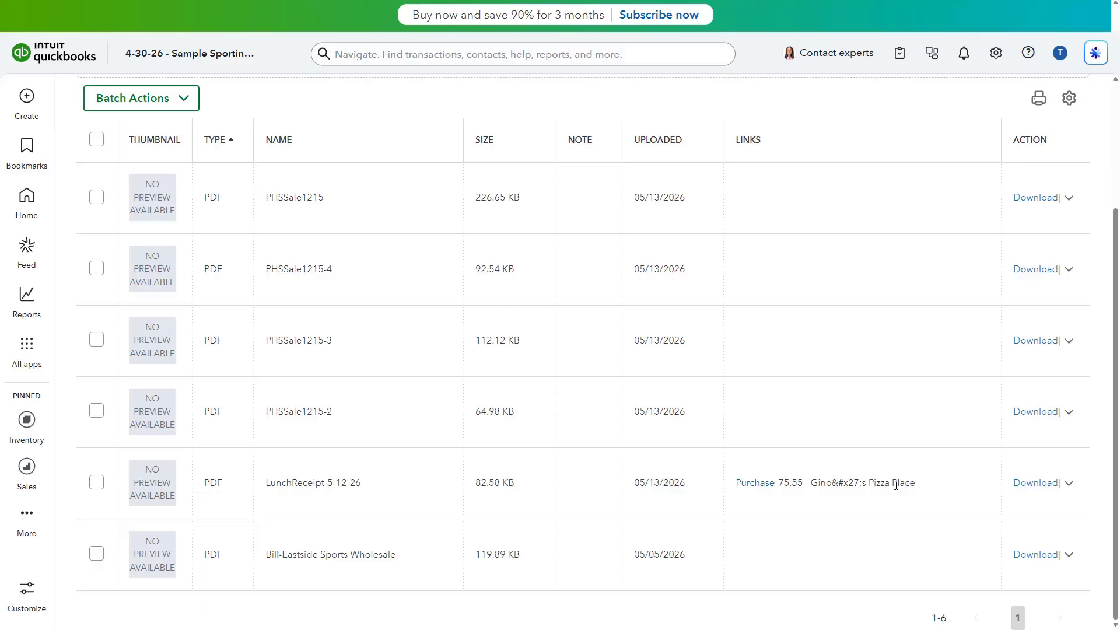
{"action": "left_click", "coordinate": [754, 484]}
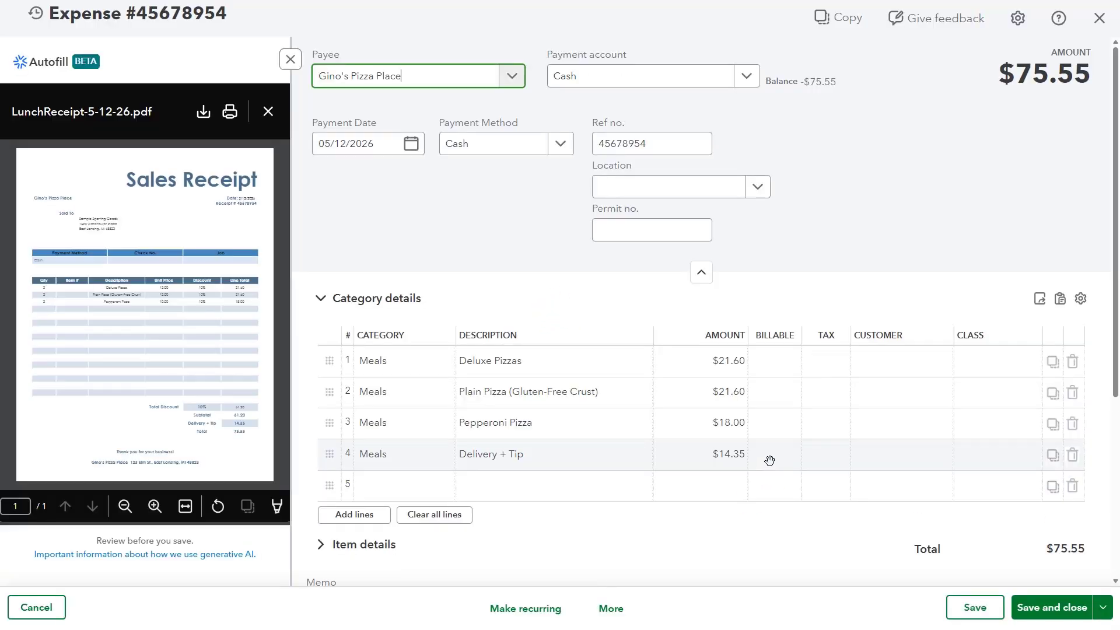
{"action": "left_click", "coordinate": [1099, 18]}
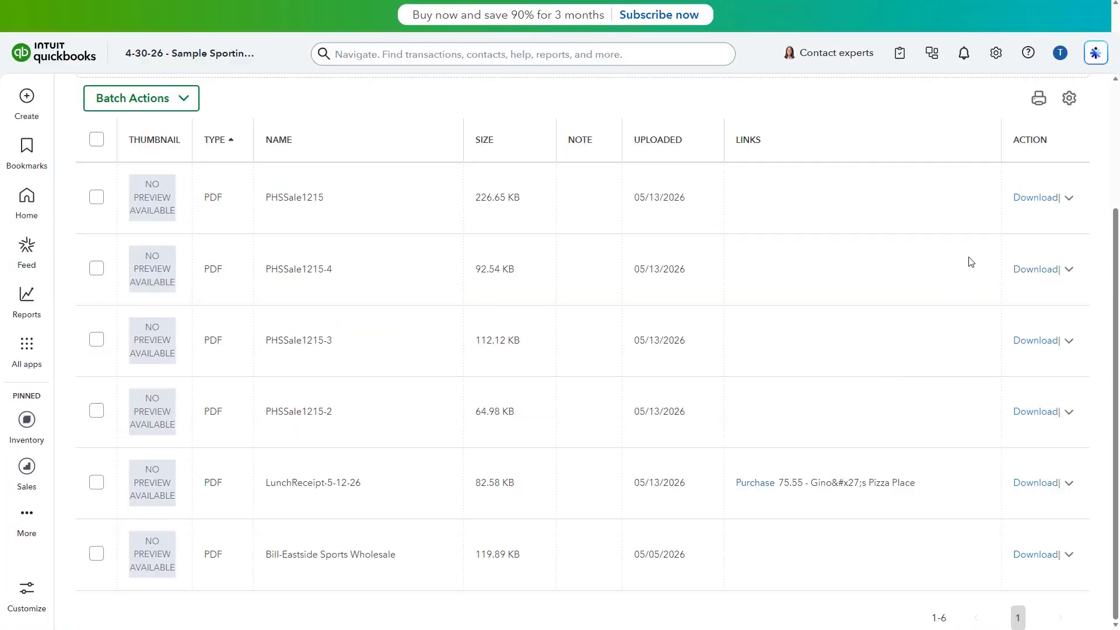
- Review the actions available for PHSSale1215 alone and the batch actions for PHSSale1215 with PHSSale1215-4, leaving neither selected
{"action": "left_click", "coordinate": [1068, 199]}
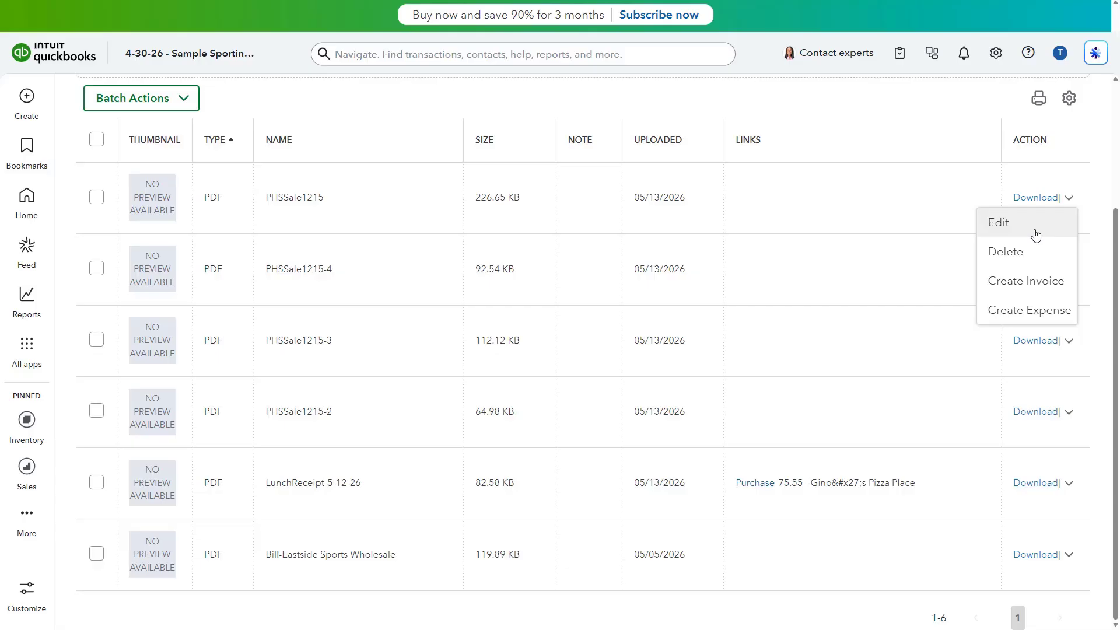
{"action": "left_click", "coordinate": [774, 111]}
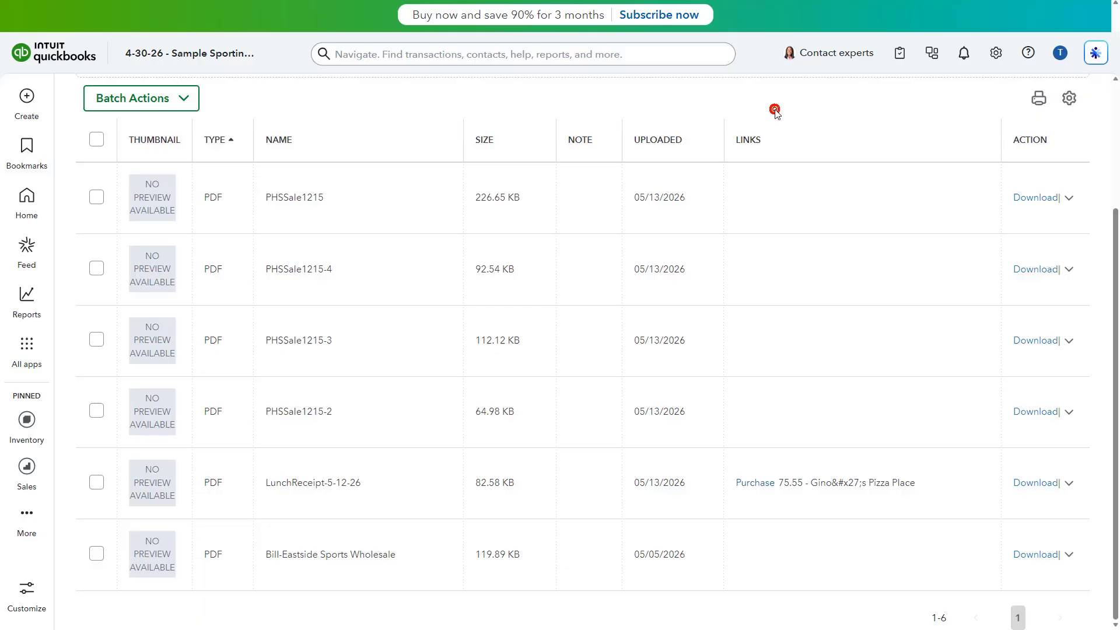
{"action": "left_click", "coordinate": [97, 199]}
{"action": "left_click", "coordinate": [98, 270]}
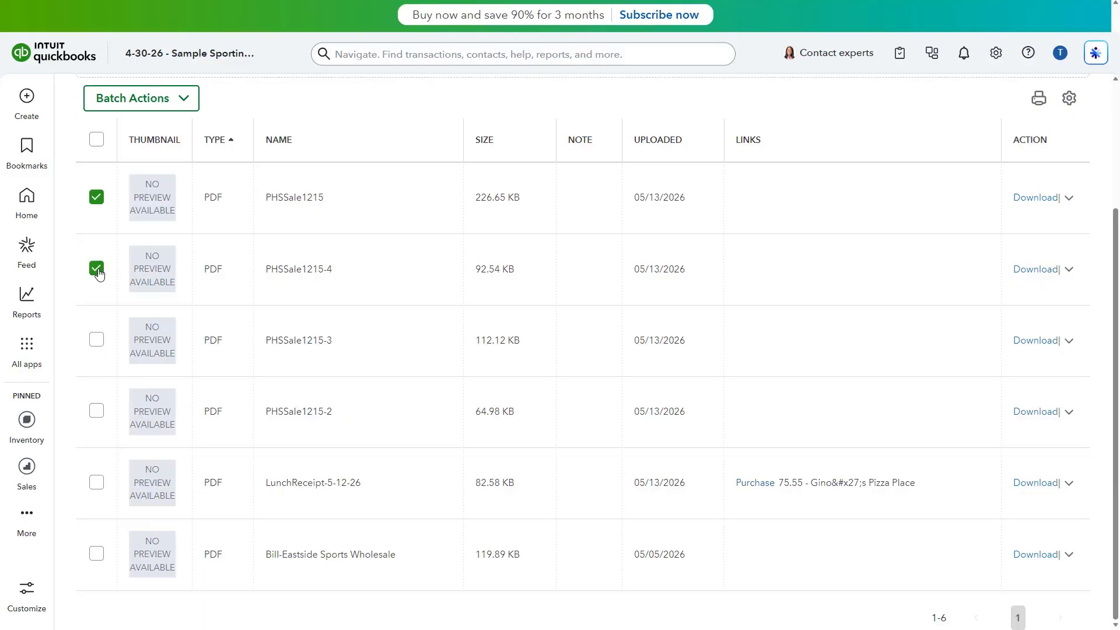
{"action": "left_click", "coordinate": [167, 107]}
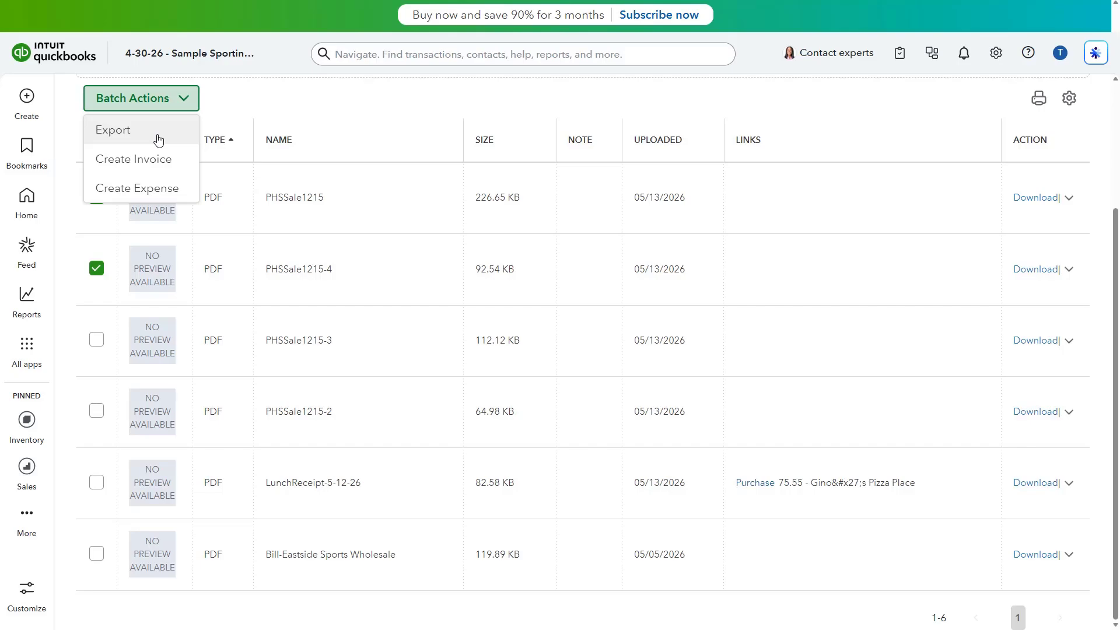
{"action": "left_click", "coordinate": [232, 106]}
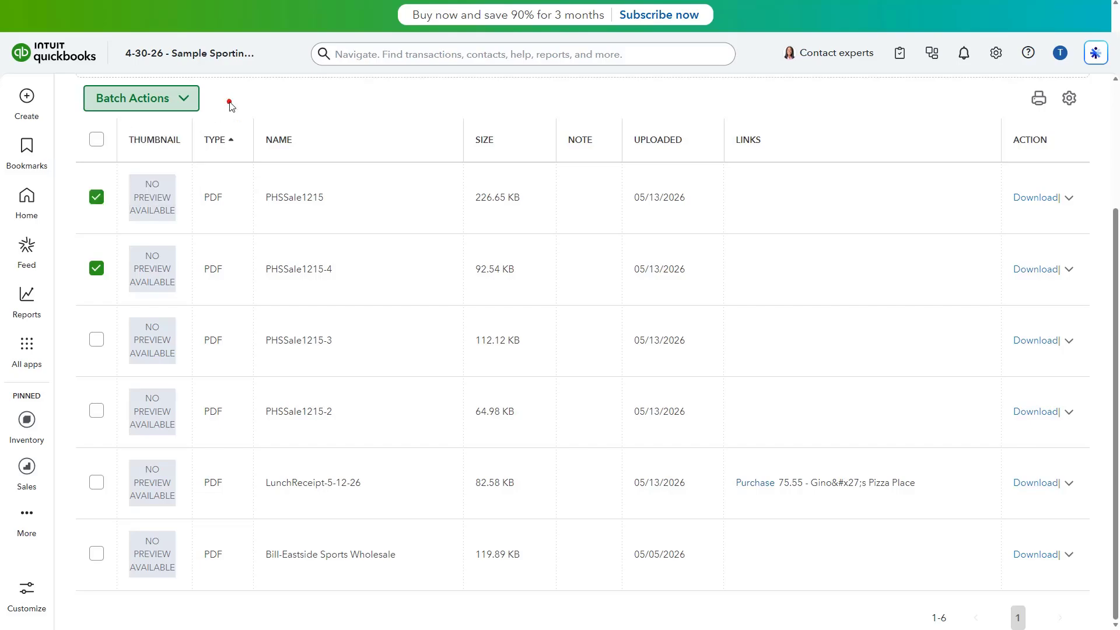
{"action": "left_click", "coordinate": [96, 268]}
{"action": "left_click", "coordinate": [97, 199]}
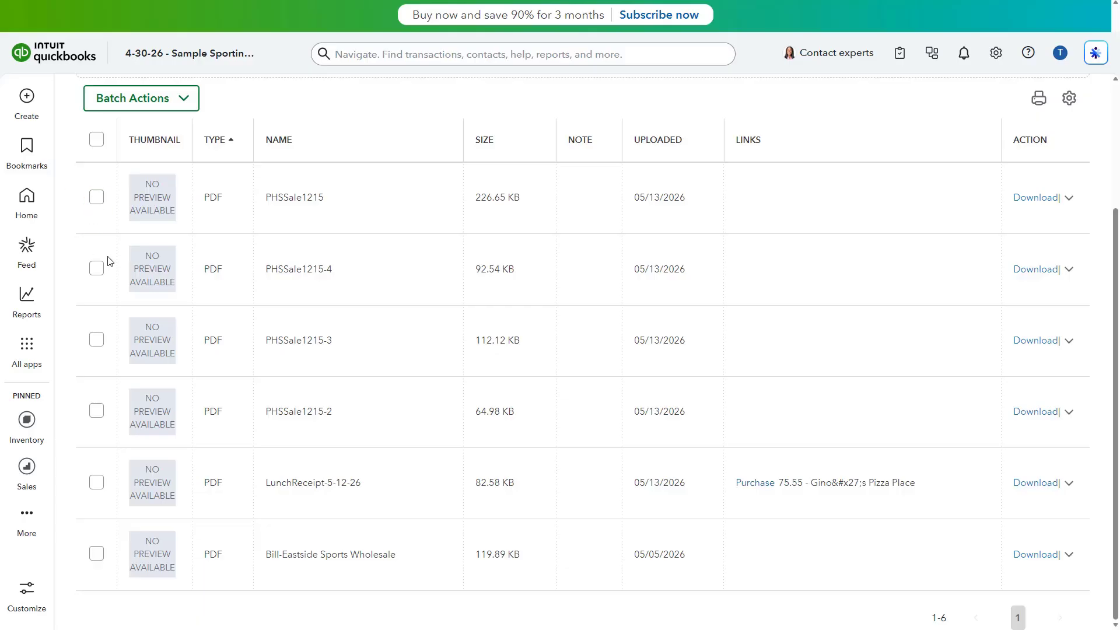
- View the editable file name and note of the PHSSale1215 attachment, and leave without changing them
{"action": "left_click", "coordinate": [1068, 199]}
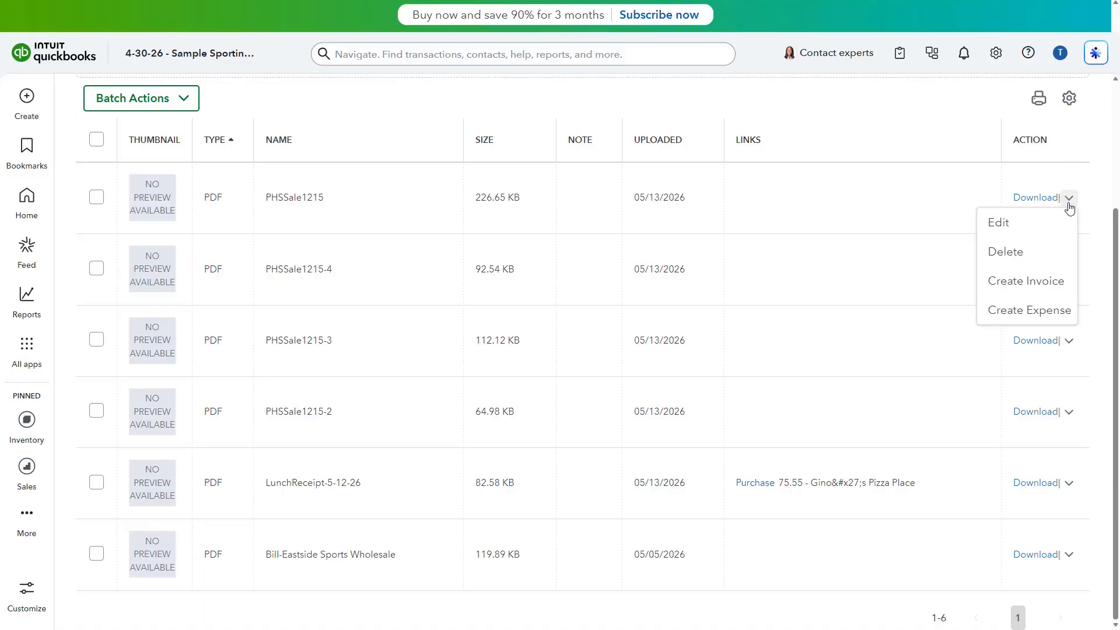
{"action": "left_click", "coordinate": [1046, 227]}
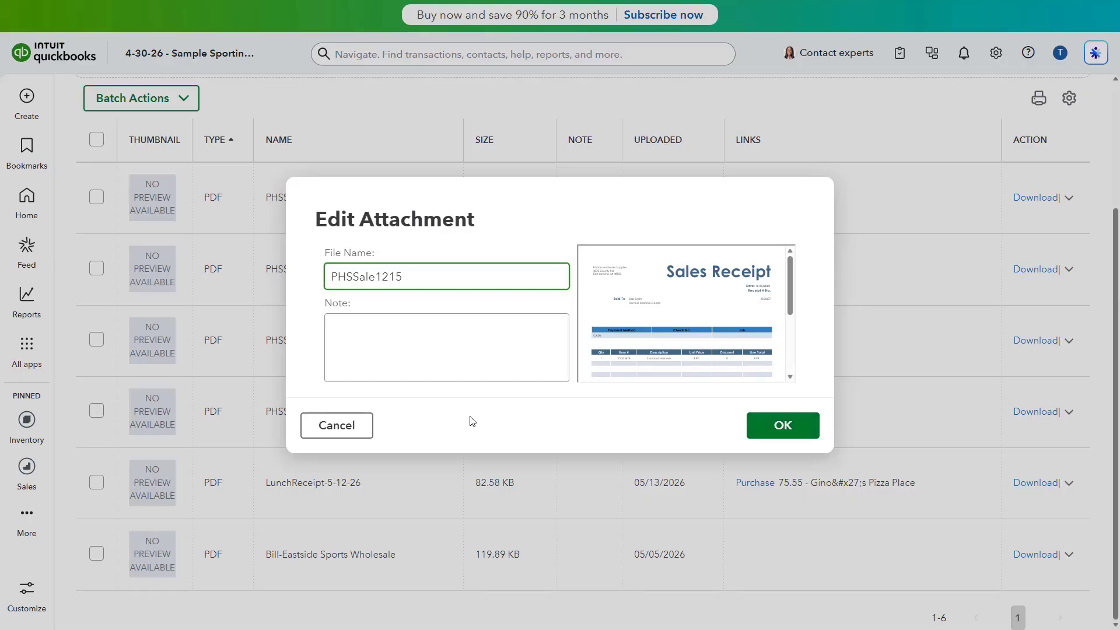
{"action": "left_click", "coordinate": [362, 426]}
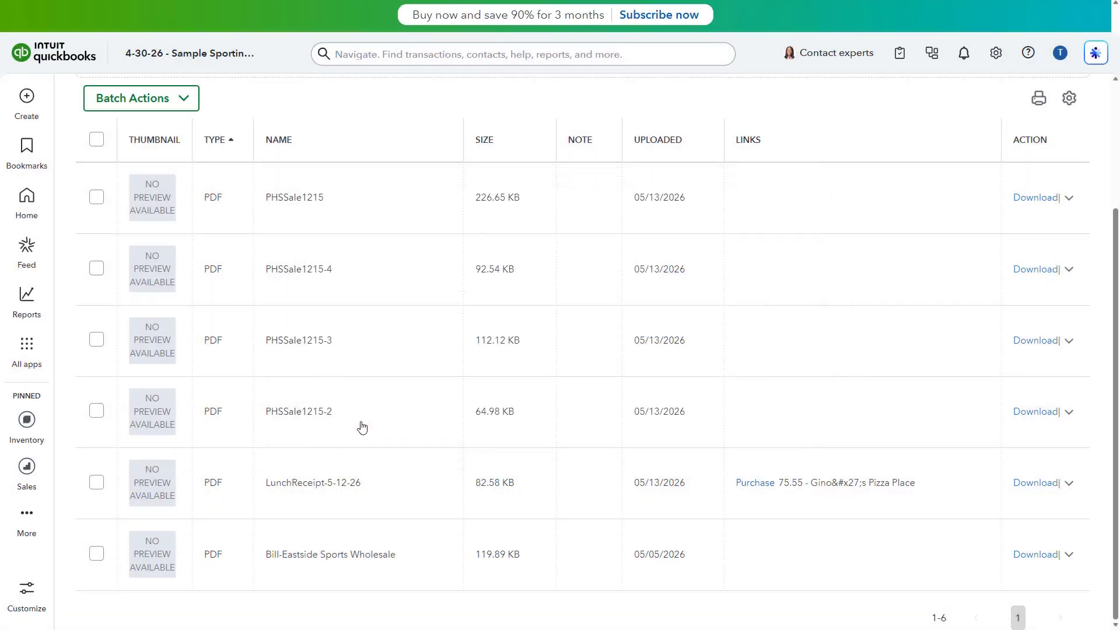
- Delete the PHSSale1215 attachment from the list
{"action": "left_click", "coordinate": [1070, 198]}
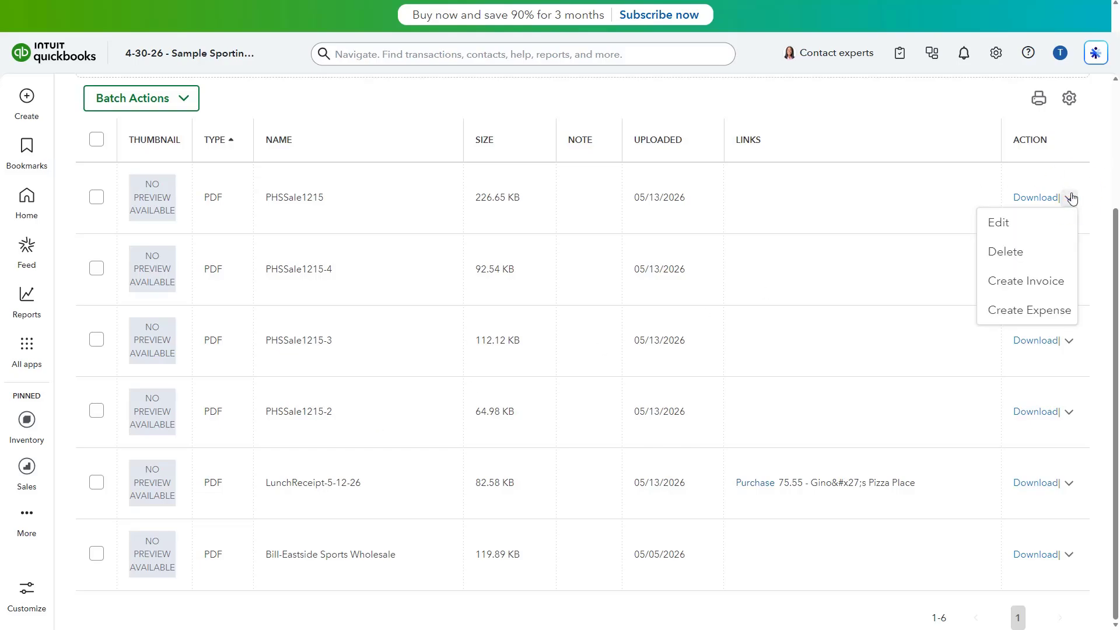
{"action": "left_click", "coordinate": [1017, 250]}
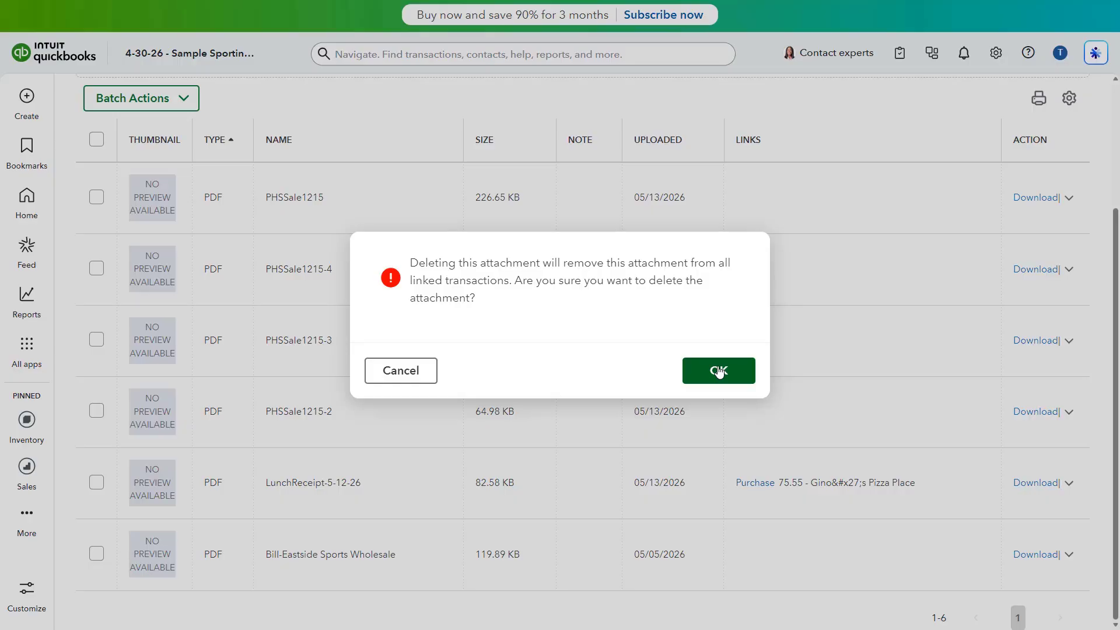
{"action": "left_click", "coordinate": [718, 370]}
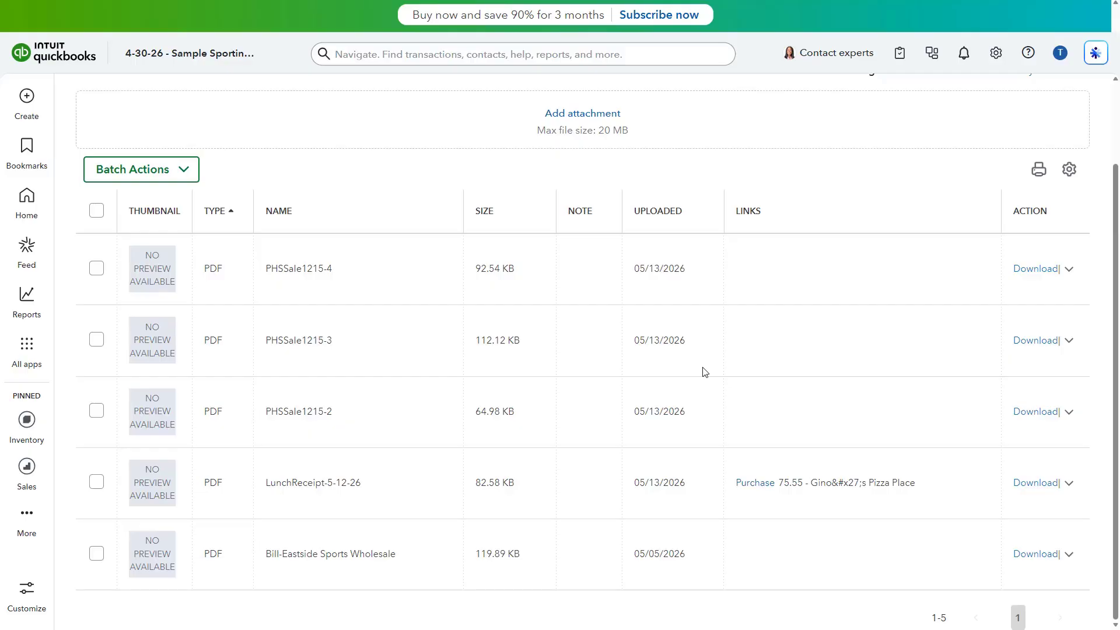
- Start an invoice from the PHSSale1215-4 attachment, check its Attachments section, and leave without saving
{"action": "left_click", "coordinate": [1071, 270]}
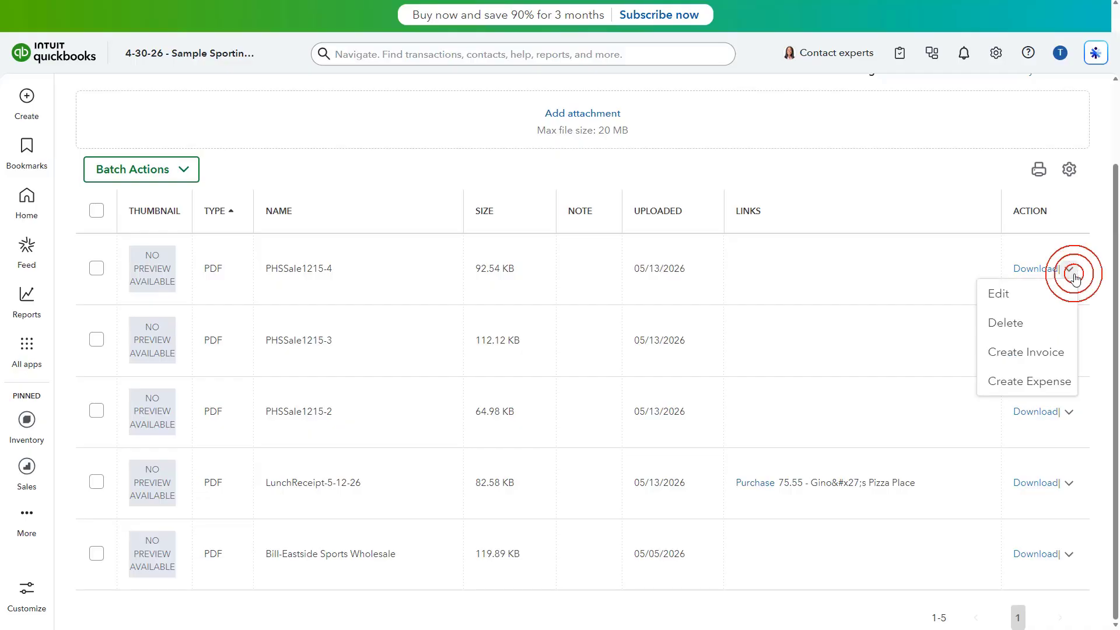
{"action": "left_click", "coordinate": [1049, 353]}
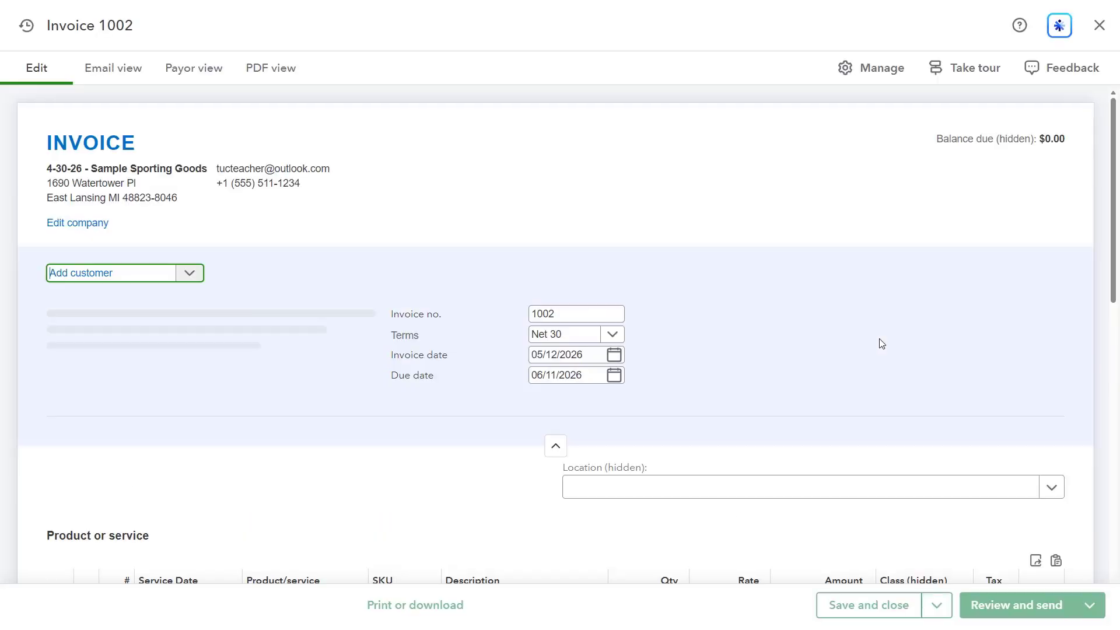
{"action": "scroll", "coordinate": [763, 455], "scroll_direction": "down", "scroll_amount": 3}
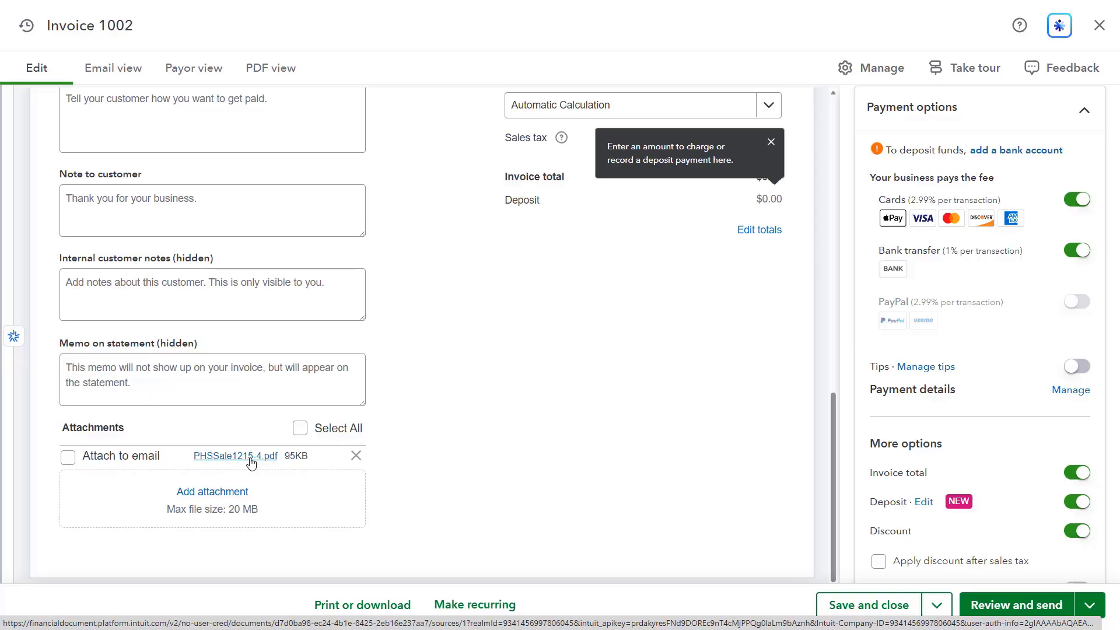
{"action": "left_click", "coordinate": [1101, 28]}
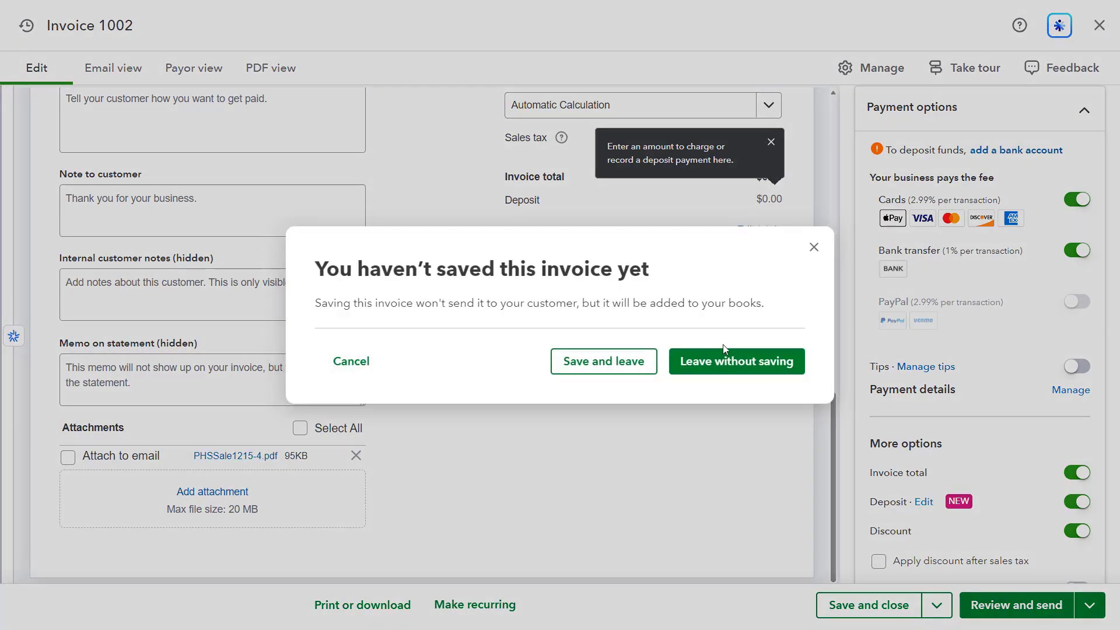
{"action": "left_click", "coordinate": [723, 362]}
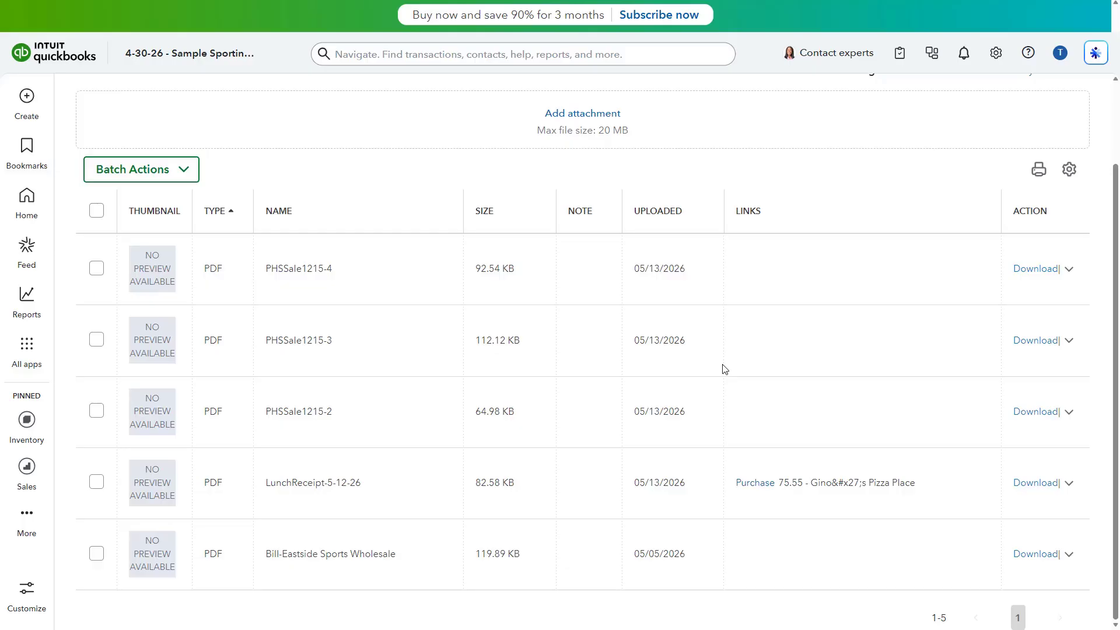
- Start one invoice from PHSSale1215-4, PHSSale1215-3 and PHSSale1215-2 together, check its attachments, close it unsaved and clear the selection
{"action": "left_click", "coordinate": [97, 270]}
{"action": "left_click", "coordinate": [98, 341]}
{"action": "left_click", "coordinate": [98, 412]}
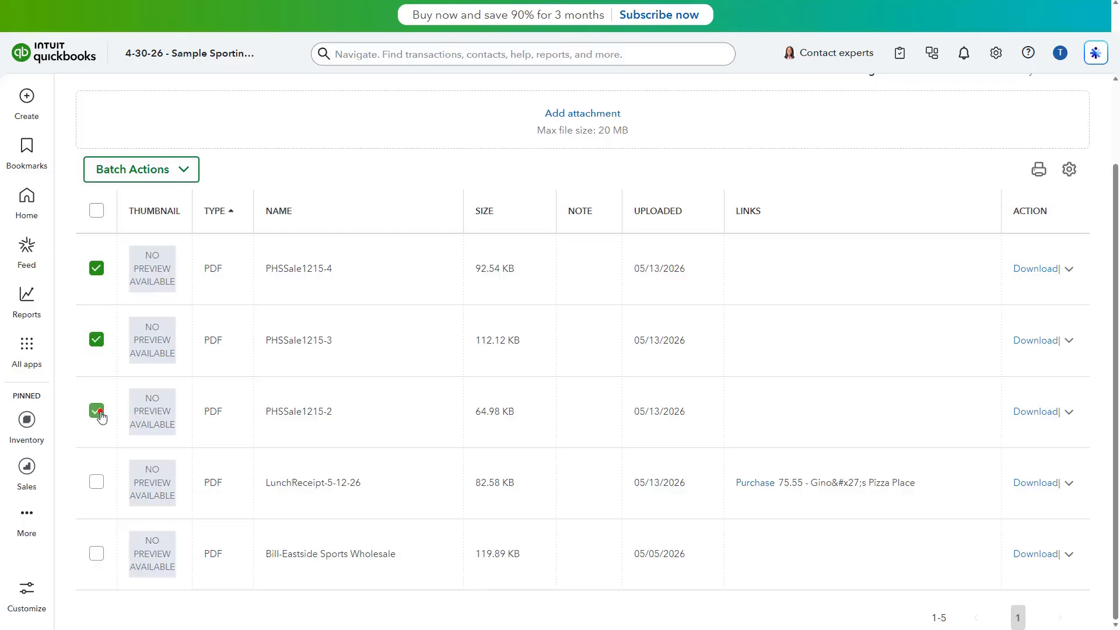
{"action": "left_click", "coordinate": [182, 175]}
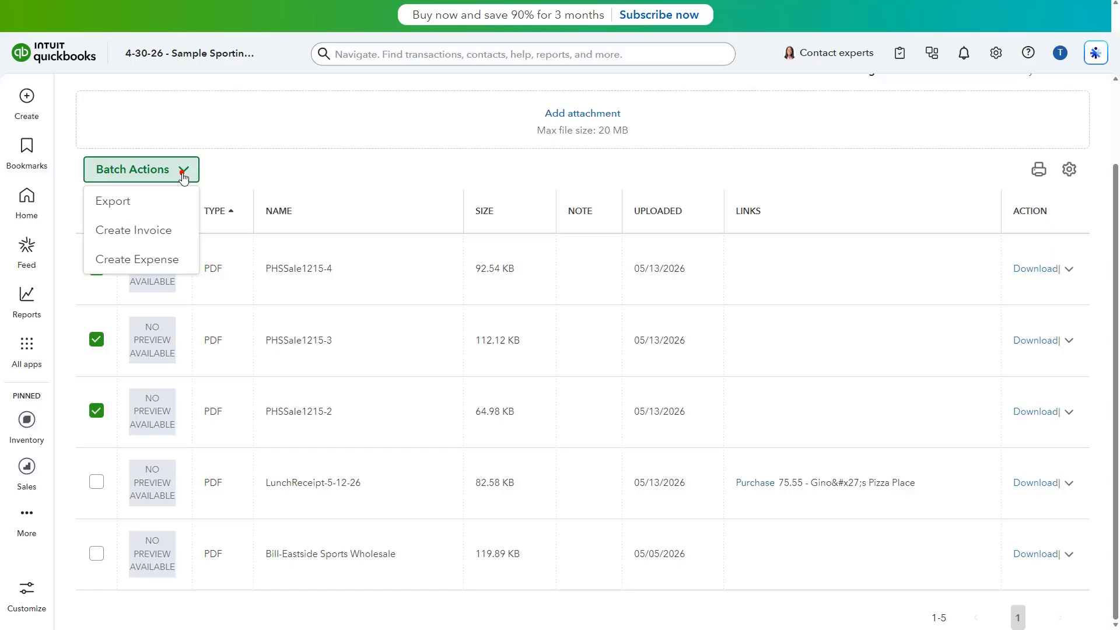
{"action": "left_click", "coordinate": [168, 247]}
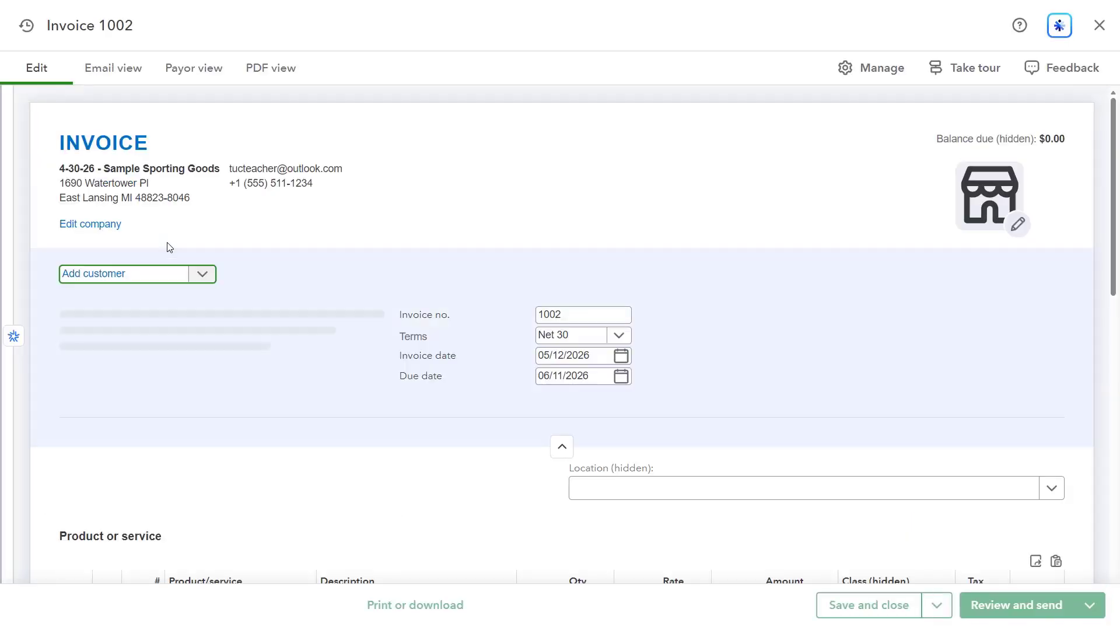
{"action": "scroll", "coordinate": [411, 444], "scroll_direction": "down", "scroll_amount": 15}
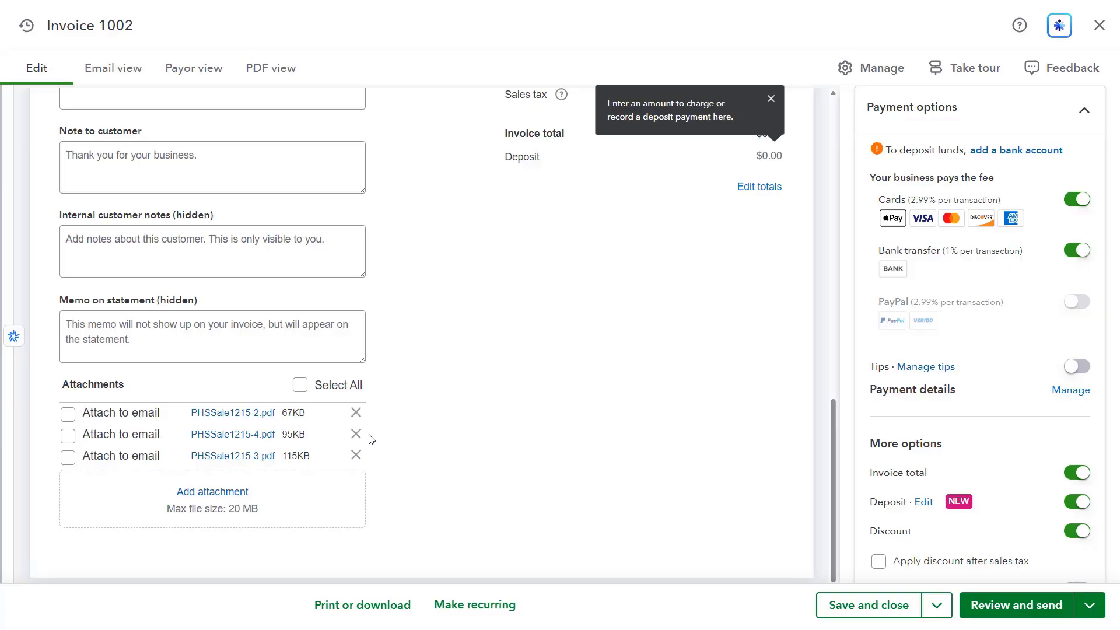
{"action": "left_click", "coordinate": [1098, 24]}
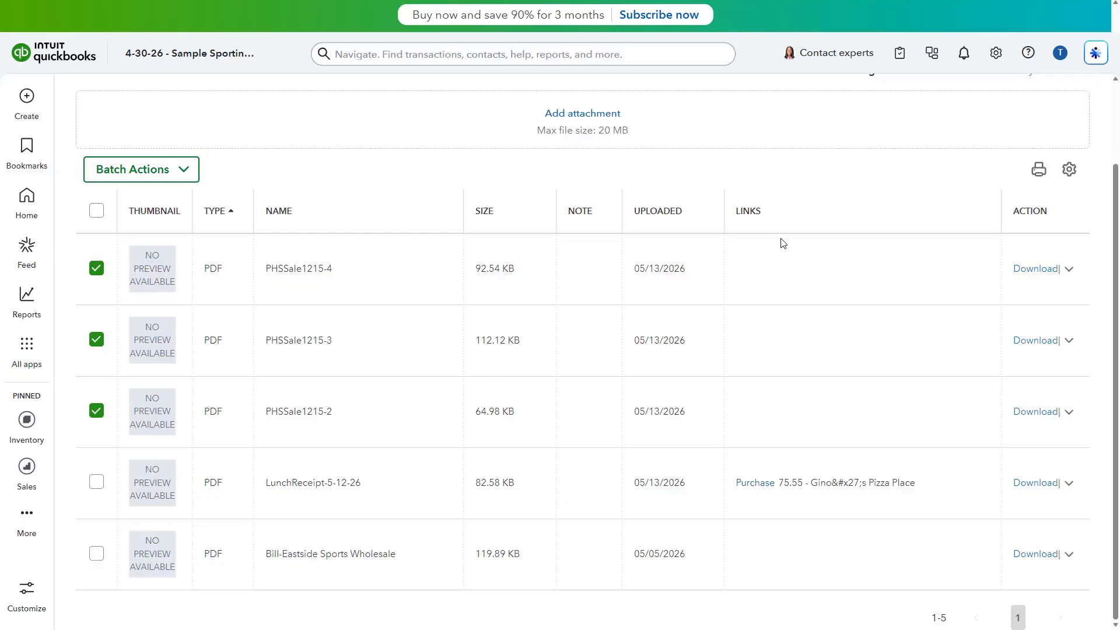
{"action": "left_click", "coordinate": [98, 211]}
{"action": "left_click", "coordinate": [98, 211]}
- Start an expense from the PHSSale1215-4 attachment, check its Attachments section, and leave without saving
{"action": "left_click", "coordinate": [1070, 271]}
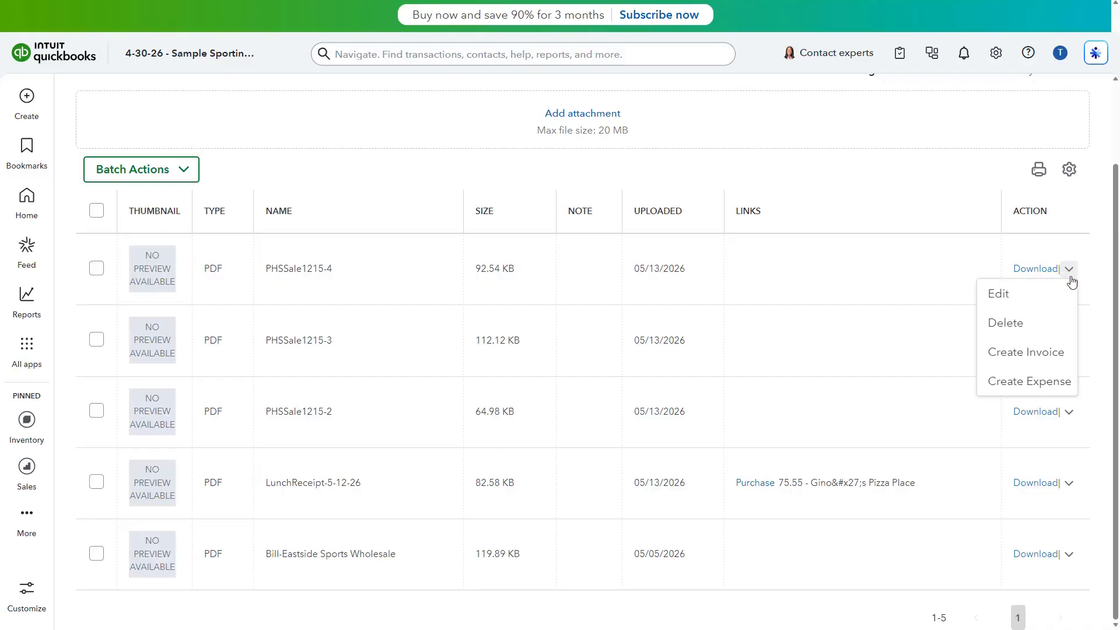
{"action": "left_click", "coordinate": [1042, 381]}
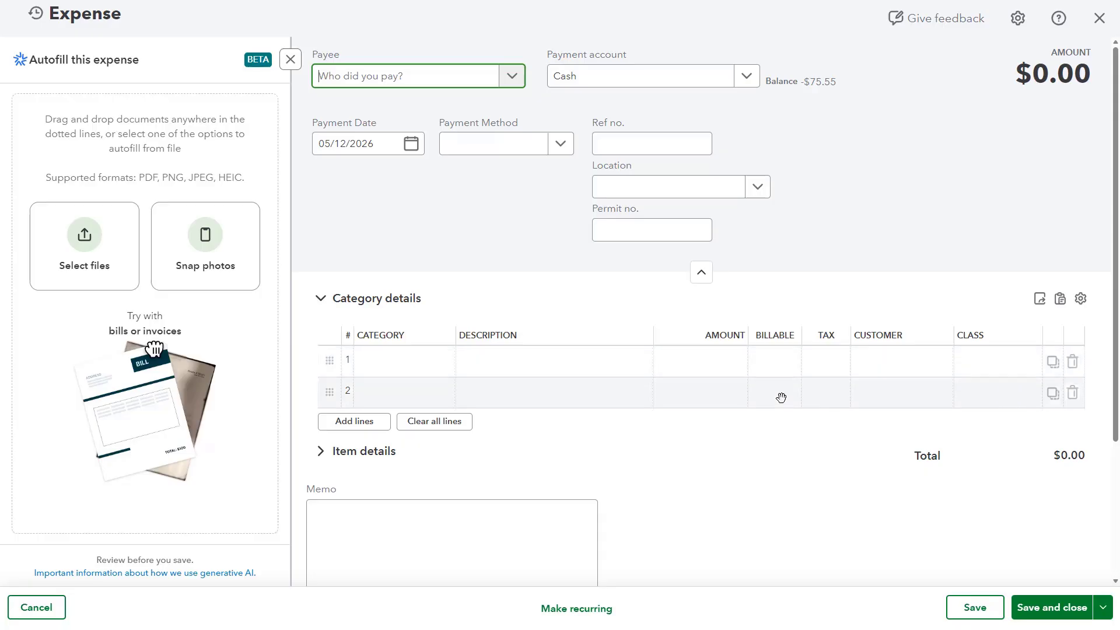
{"action": "scroll", "coordinate": [781, 397], "scroll_direction": "down", "scroll_amount": 3}
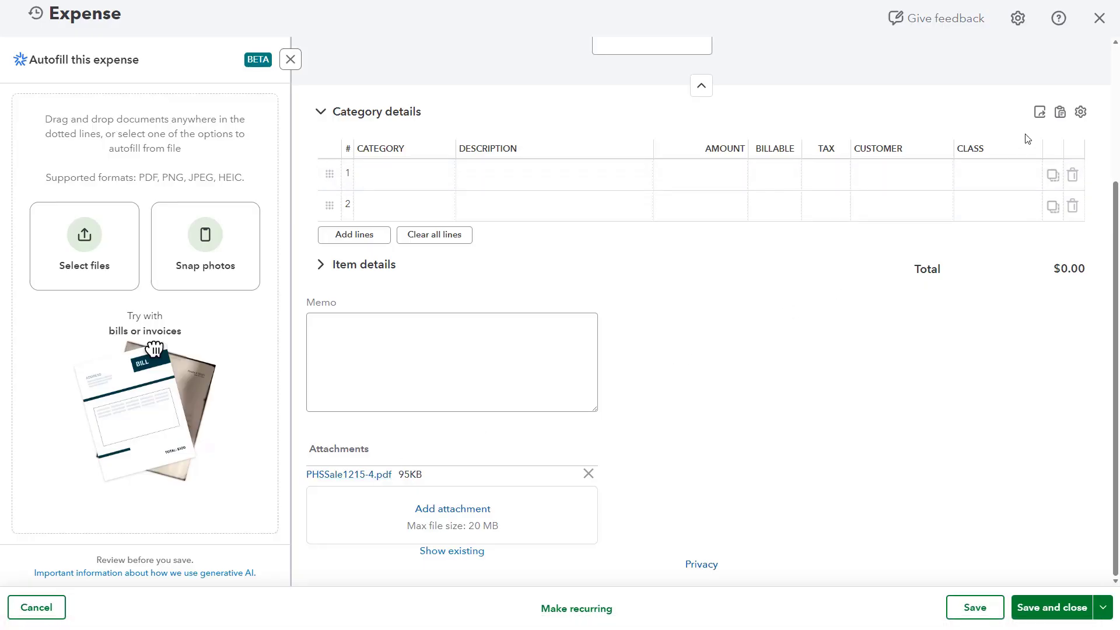
{"action": "left_click", "coordinate": [1100, 20]}
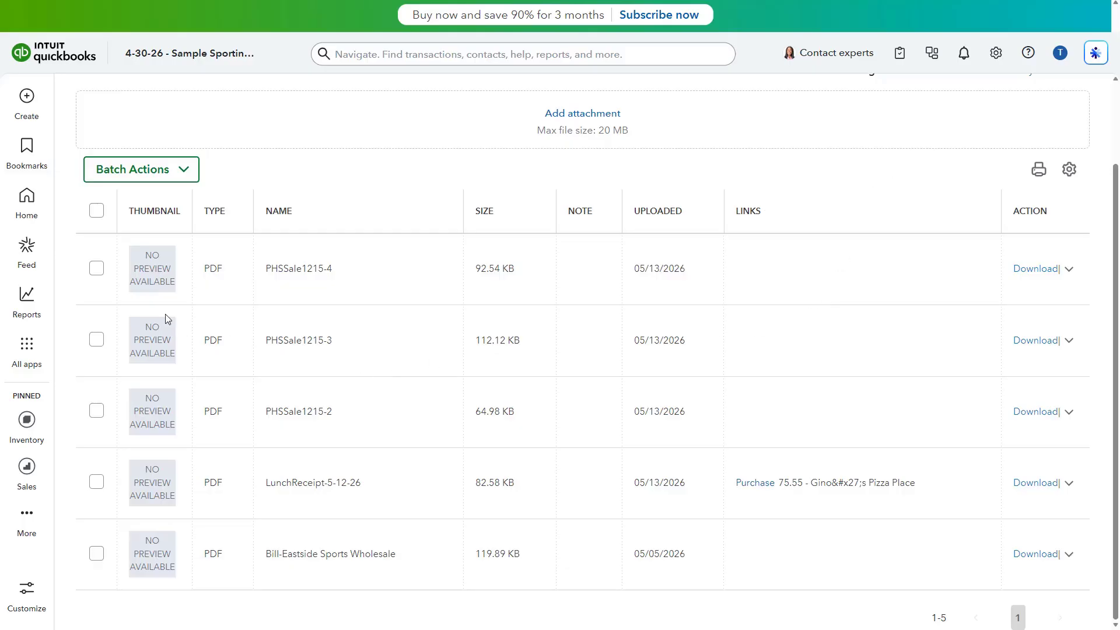
- Start one expense from PHSSale1215-4 and PHSSale1215-3 together, check its Attachments section, and close it unsaved
{"action": "left_click", "coordinate": [94, 269]}
{"action": "left_click", "coordinate": [97, 340]}
{"action": "left_click", "coordinate": [185, 174]}
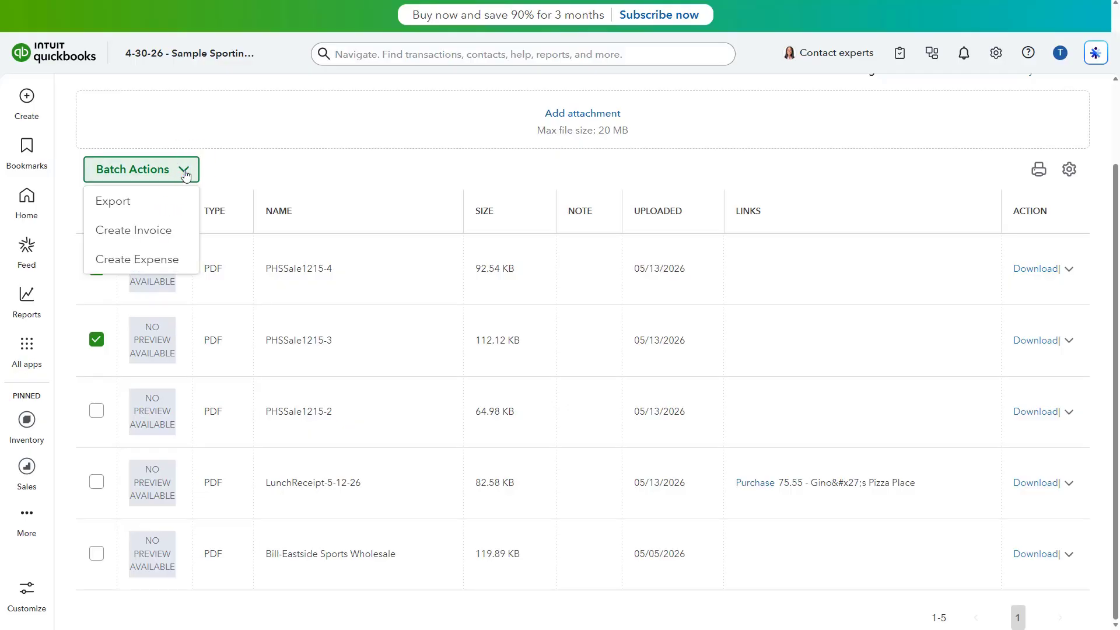
{"action": "left_click", "coordinate": [165, 261]}
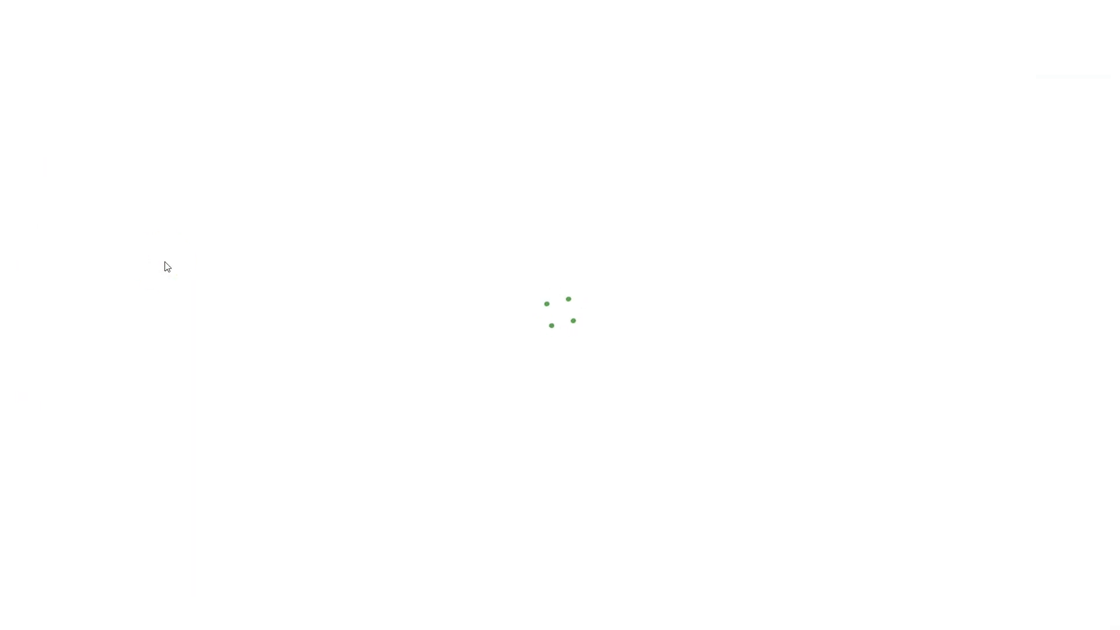
{"action": "scroll", "coordinate": [455, 367], "scroll_direction": "down", "scroll_amount": 4}
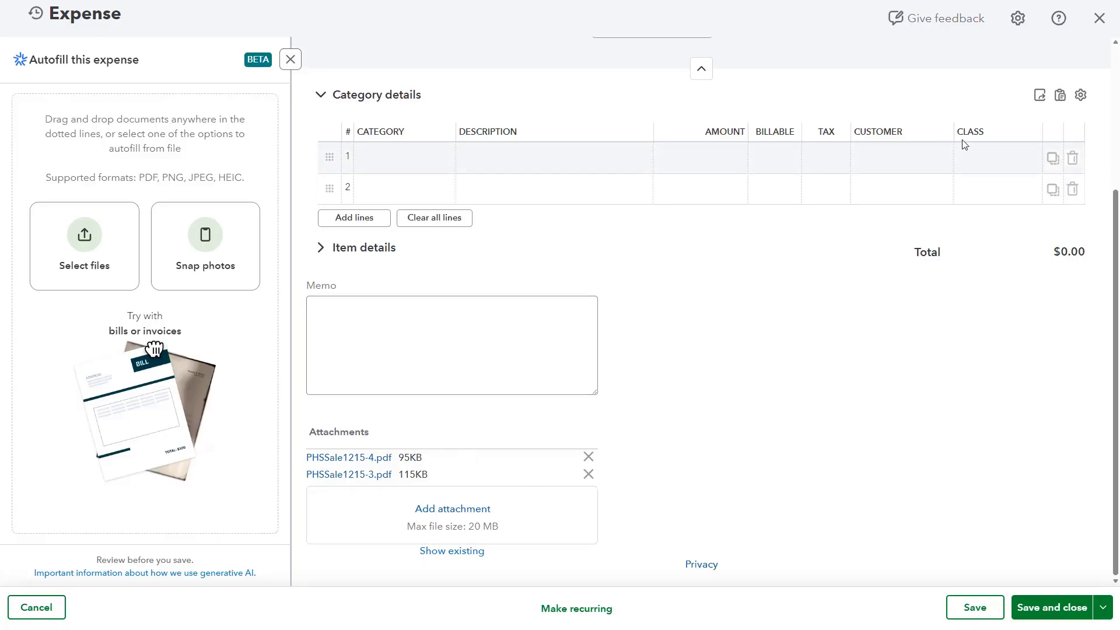
{"action": "left_click", "coordinate": [1100, 29]}
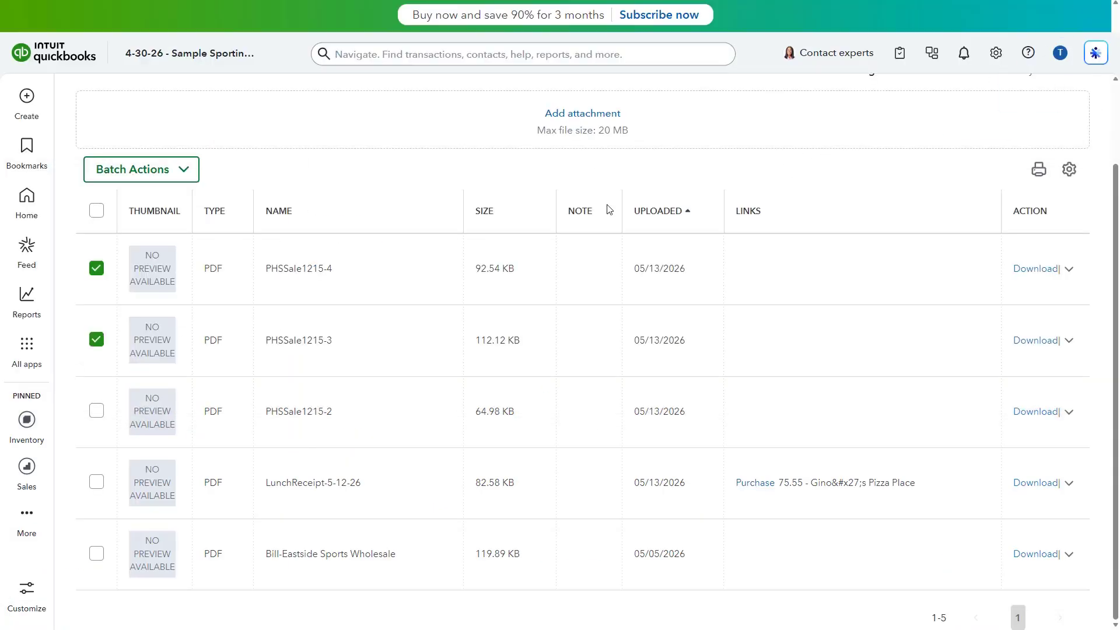
- Replace the current selection by selecting every attachment in the list
{"action": "left_click", "coordinate": [98, 267]}
{"action": "left_click", "coordinate": [97, 210]}
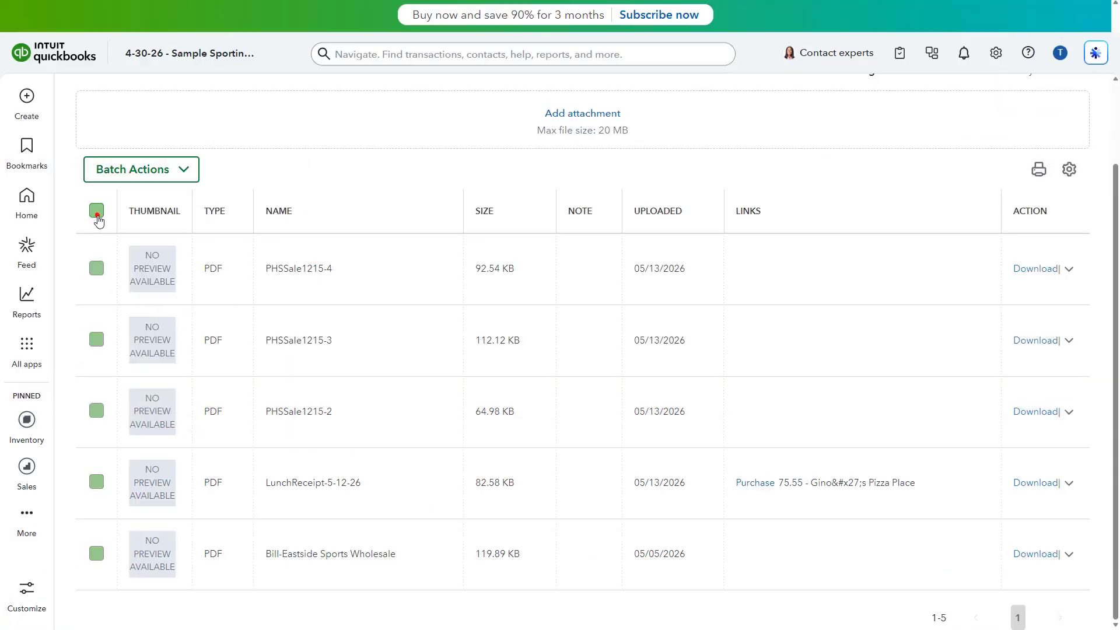